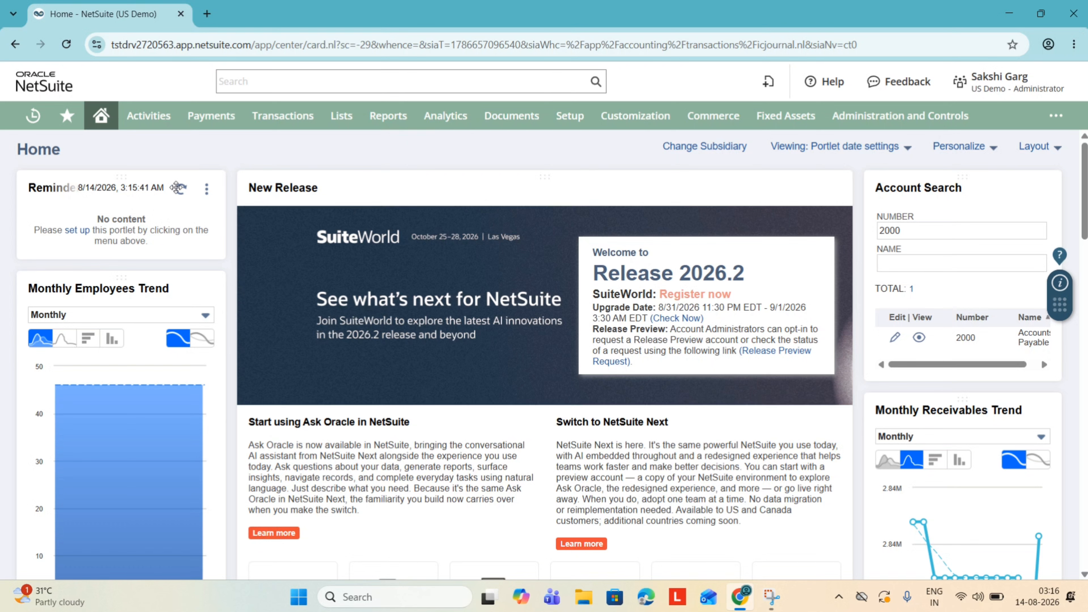
Step: Set up the Reminders portlet, searching for "sales order" and adding the Sales Orders to Invoice and Sales Orders to Approve reminders
click(206, 189)
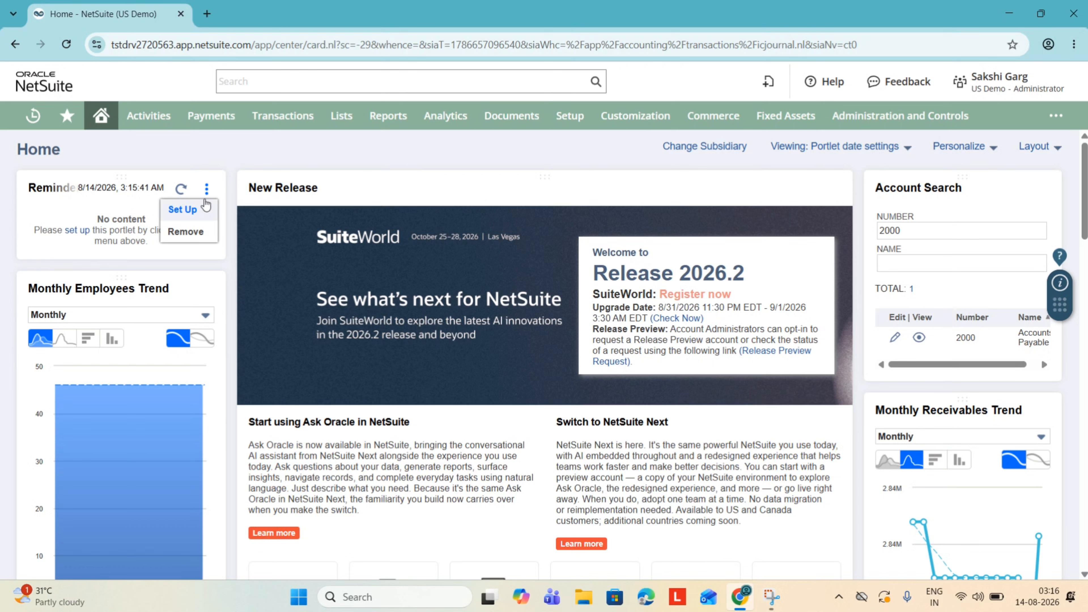
click(200, 216)
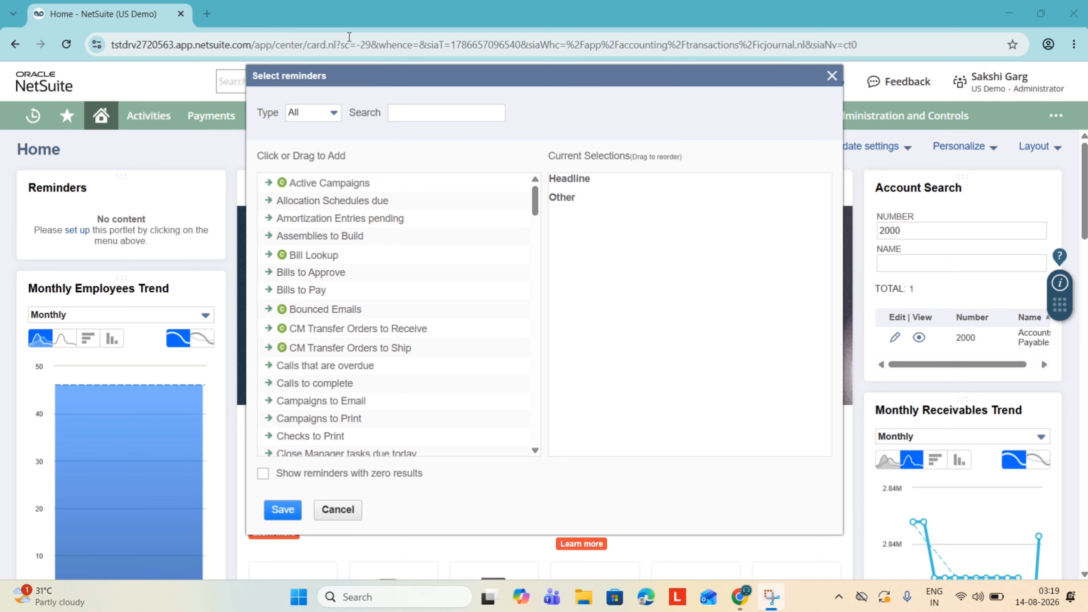
click(444, 115)
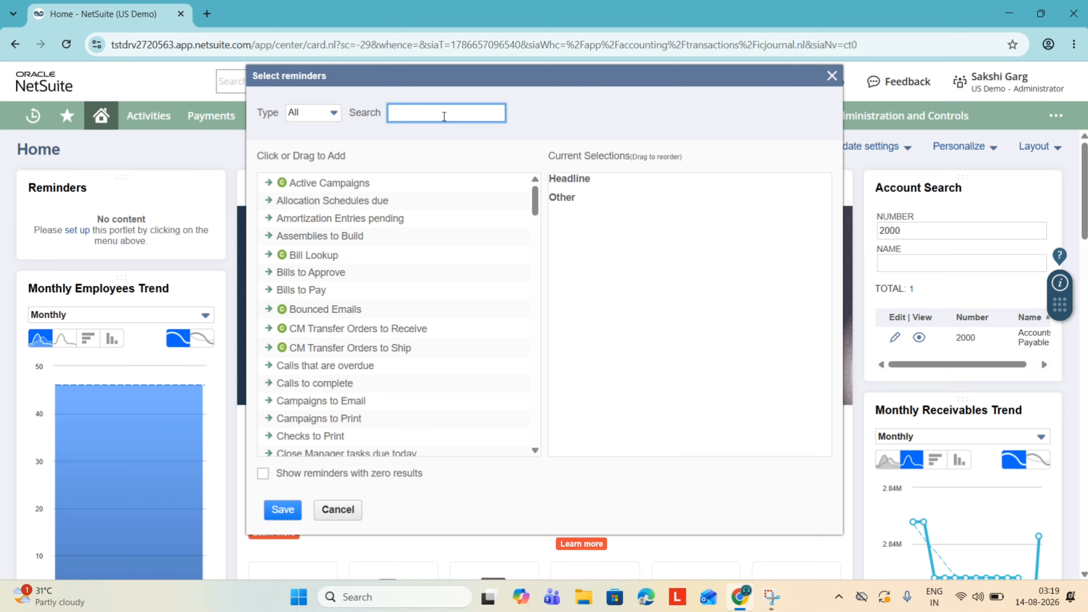
text(sales o)
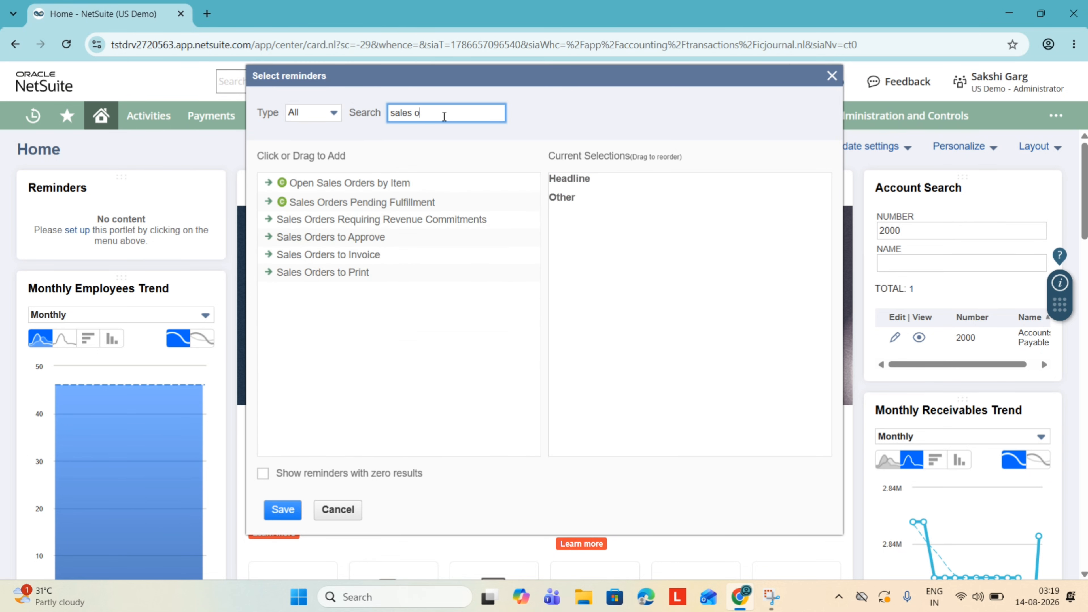
text(rder)
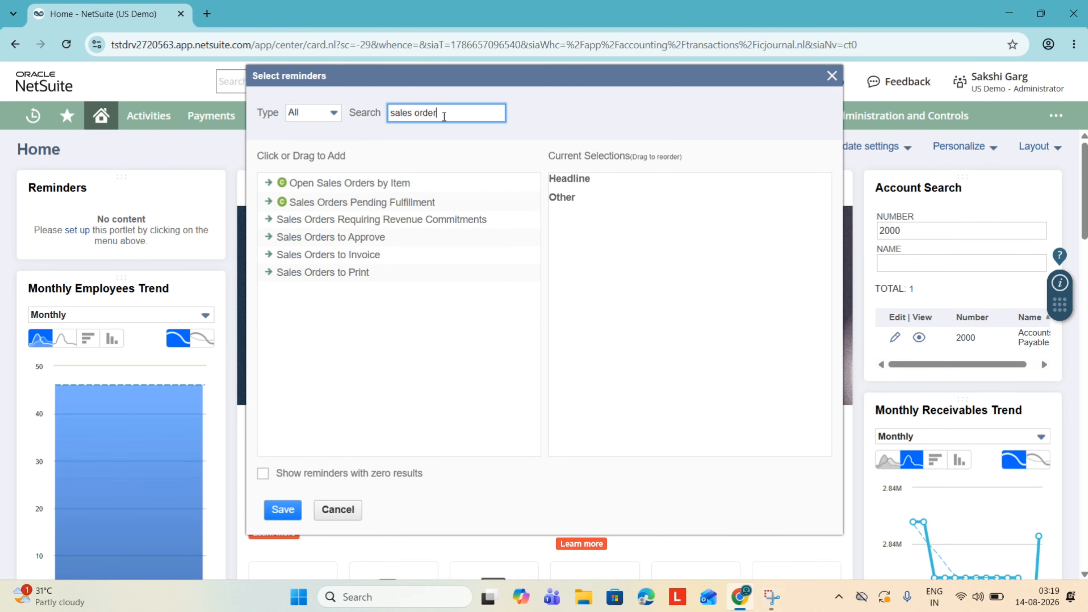
click(359, 256)
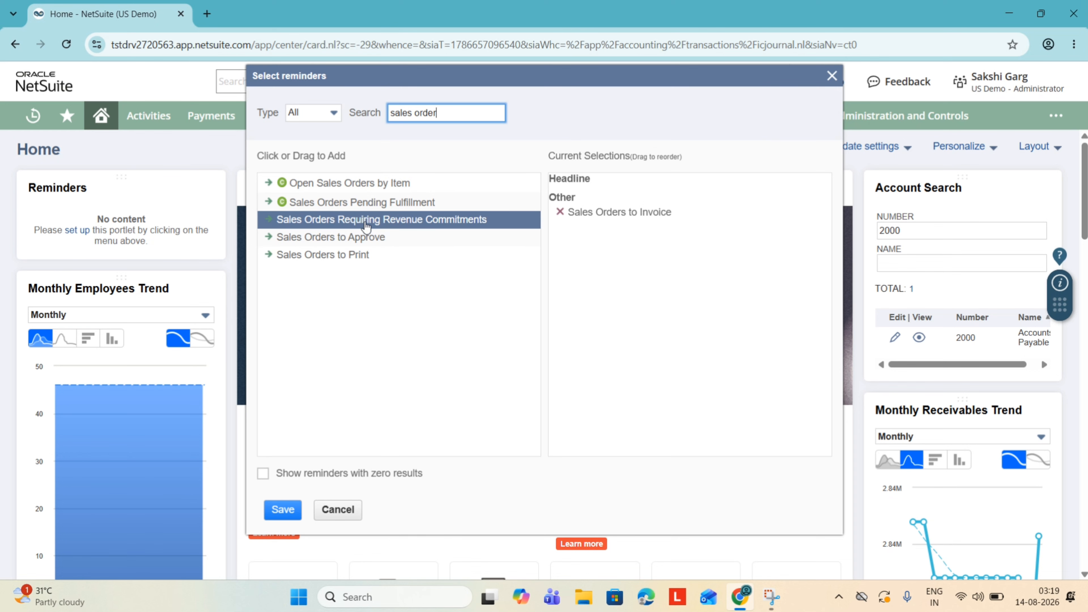
click(370, 244)
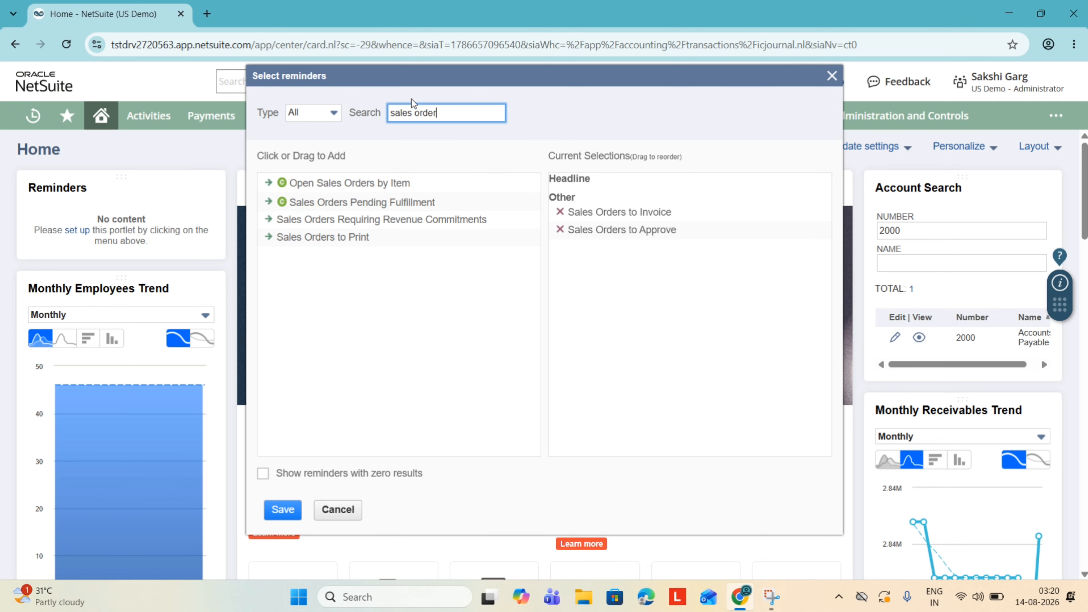
Step: Clear the reminder search and add Journals to Approve, Invoices Overdue, and Invoices > 30 Days > 50K to the current selections
key(BackSpace)
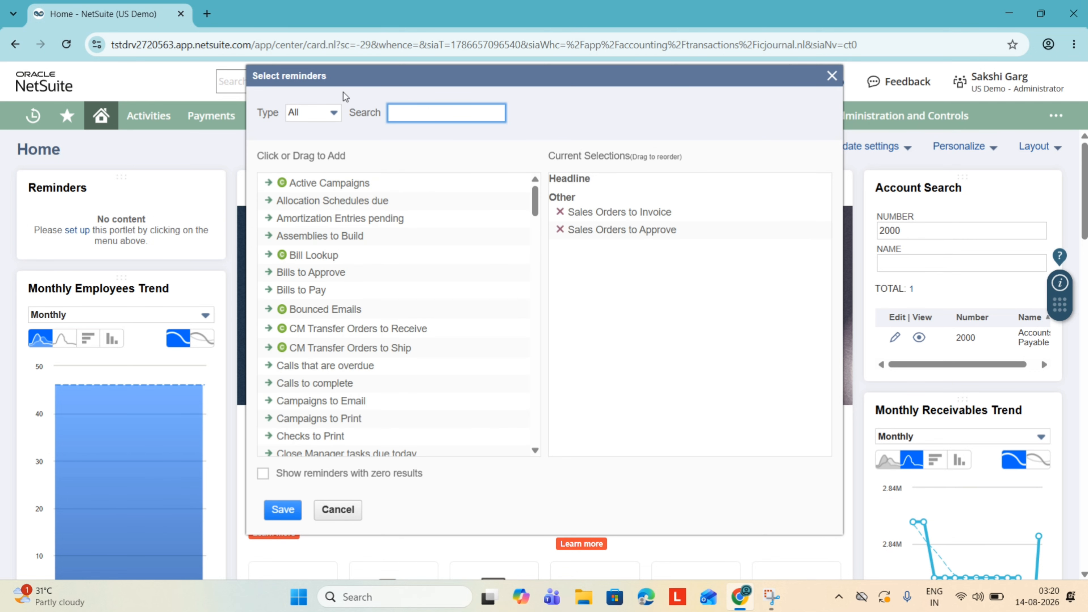
scroll(381, 265, down, 5)
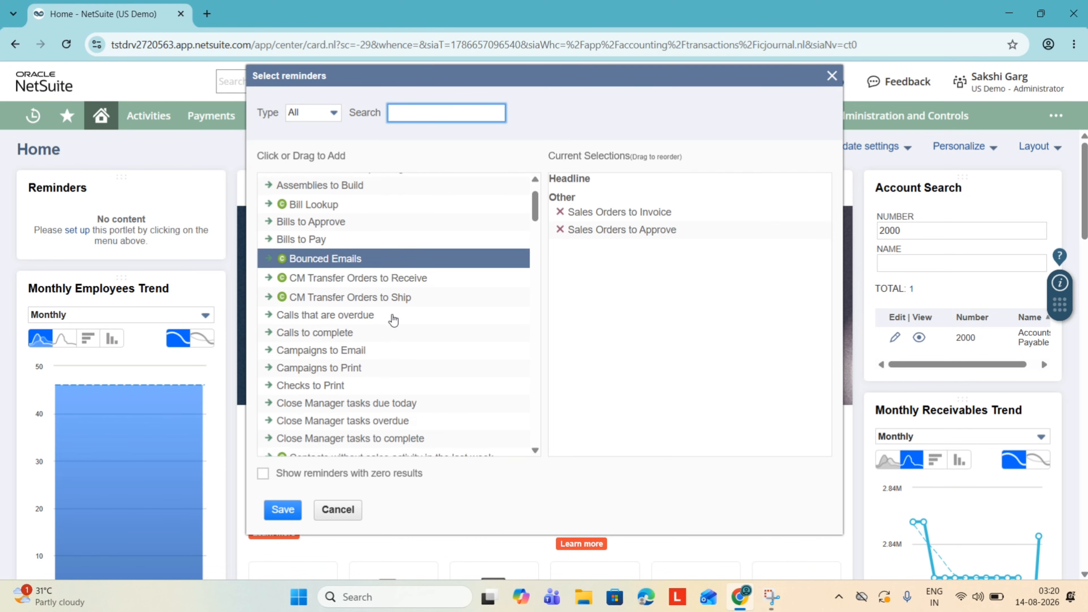
scroll(394, 320, down, 9)
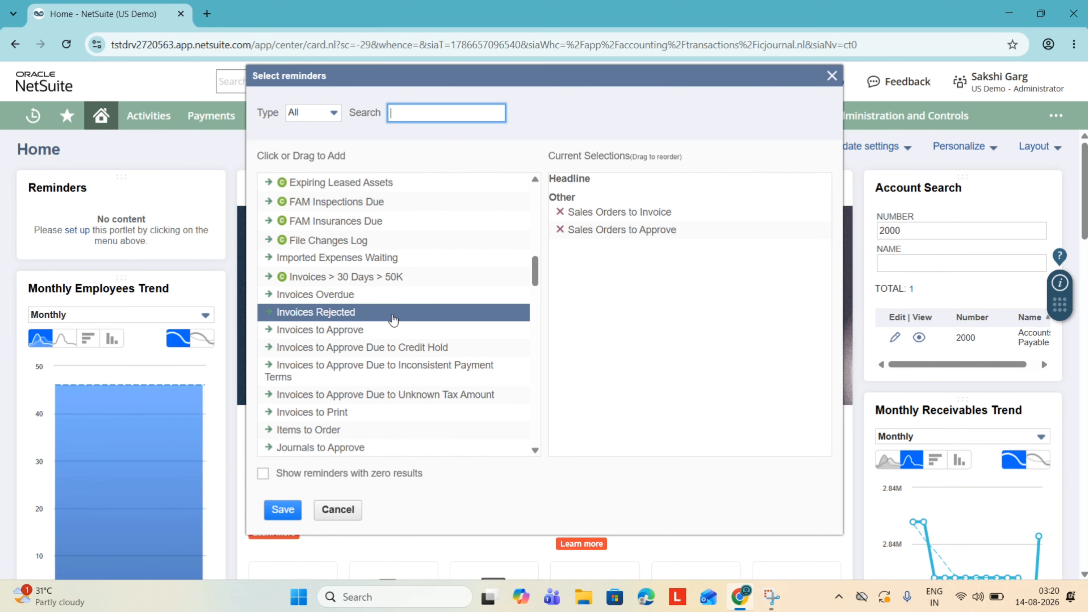
scroll(394, 320, down, 1)
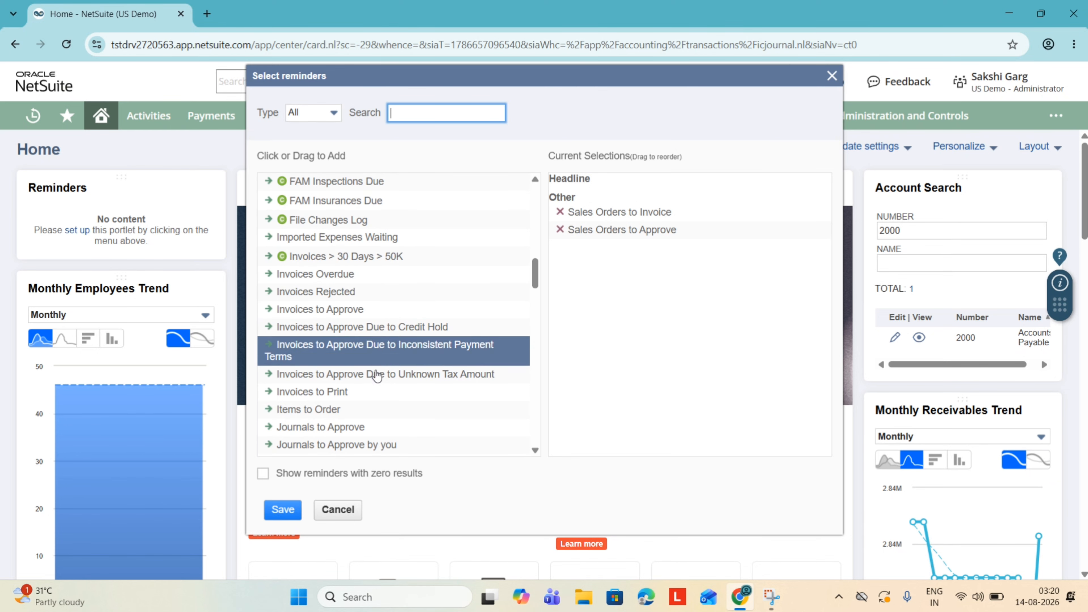
scroll(381, 409, down, 1)
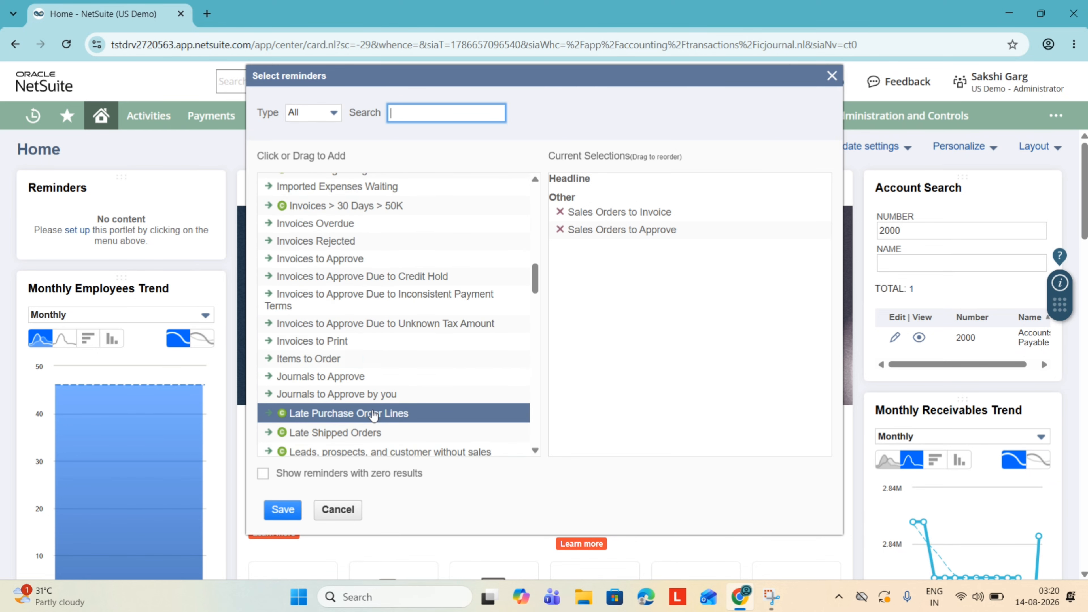
click(383, 377)
scroll(381, 343, up, 1)
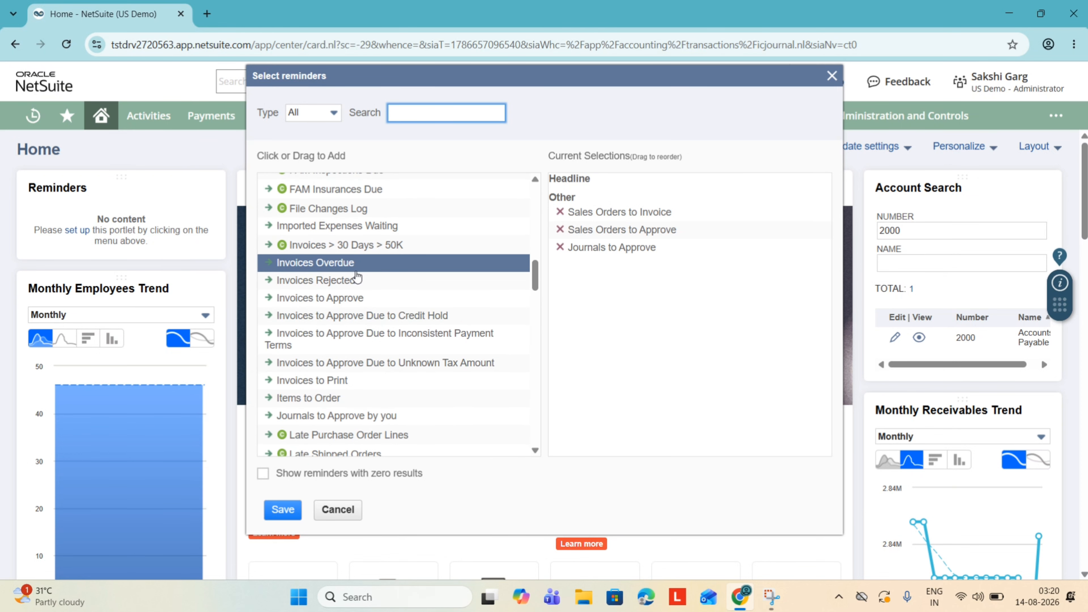
click(369, 268)
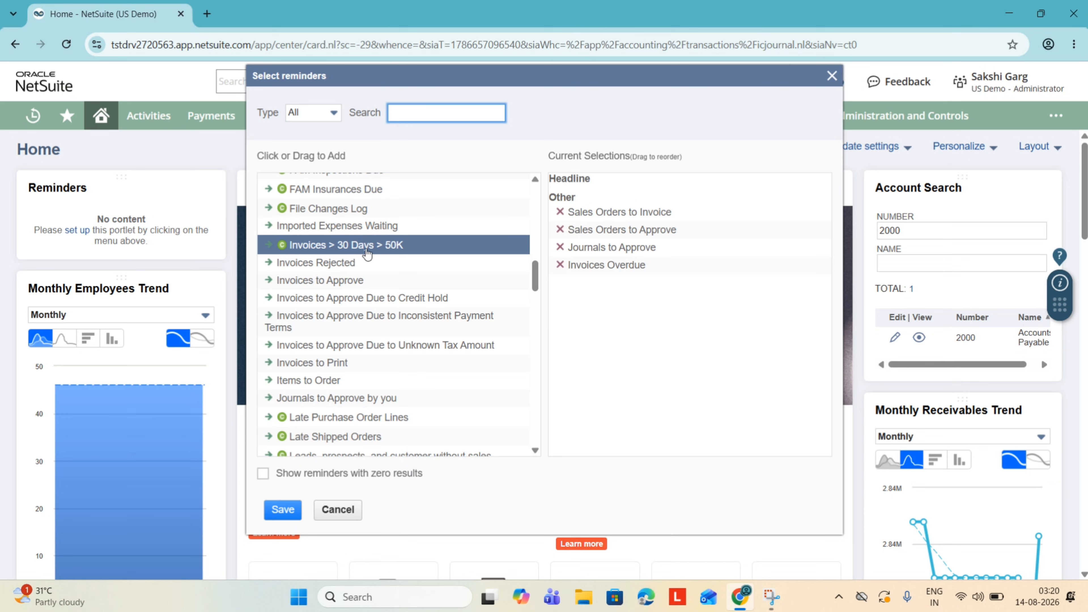
click(368, 252)
Step: Move Sales Orders to Invoice from Other to the Headline group and save the reminder selection
scroll(411, 363, down, 8)
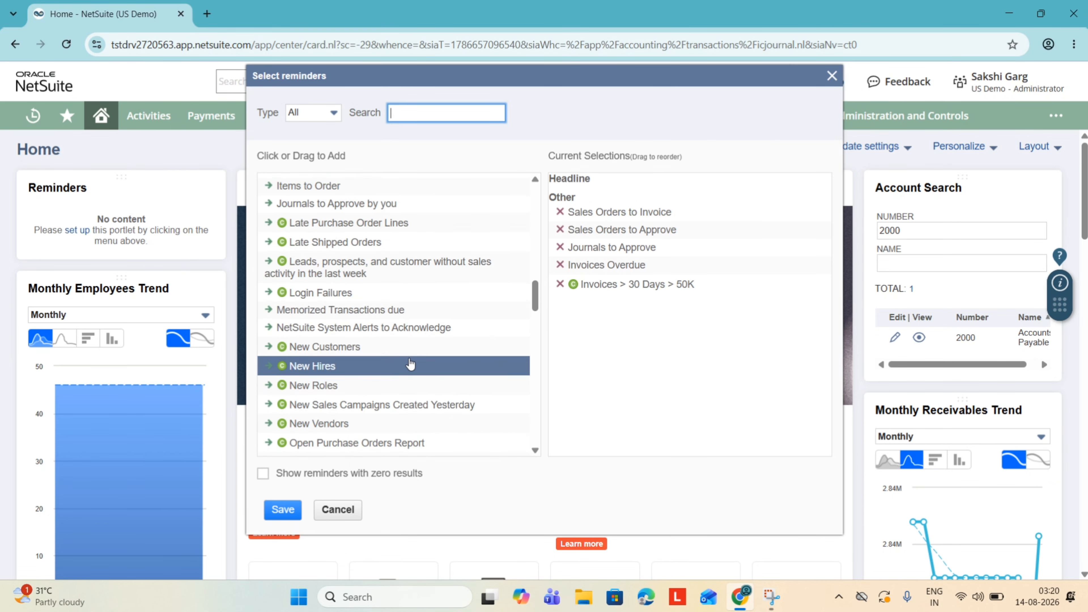
scroll(410, 364, down, 7)
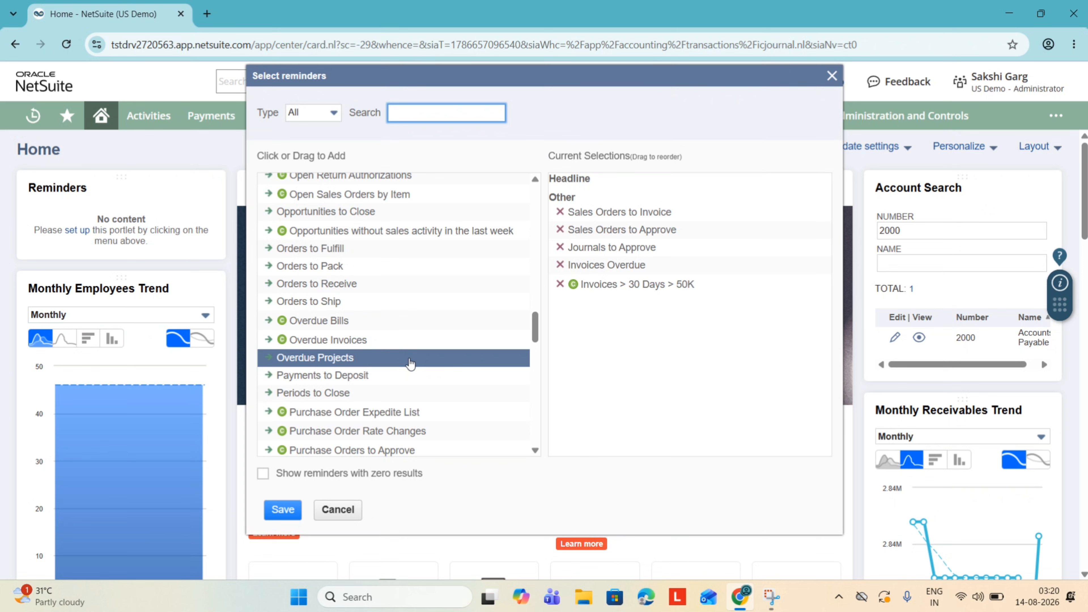
scroll(326, 321, up, 4)
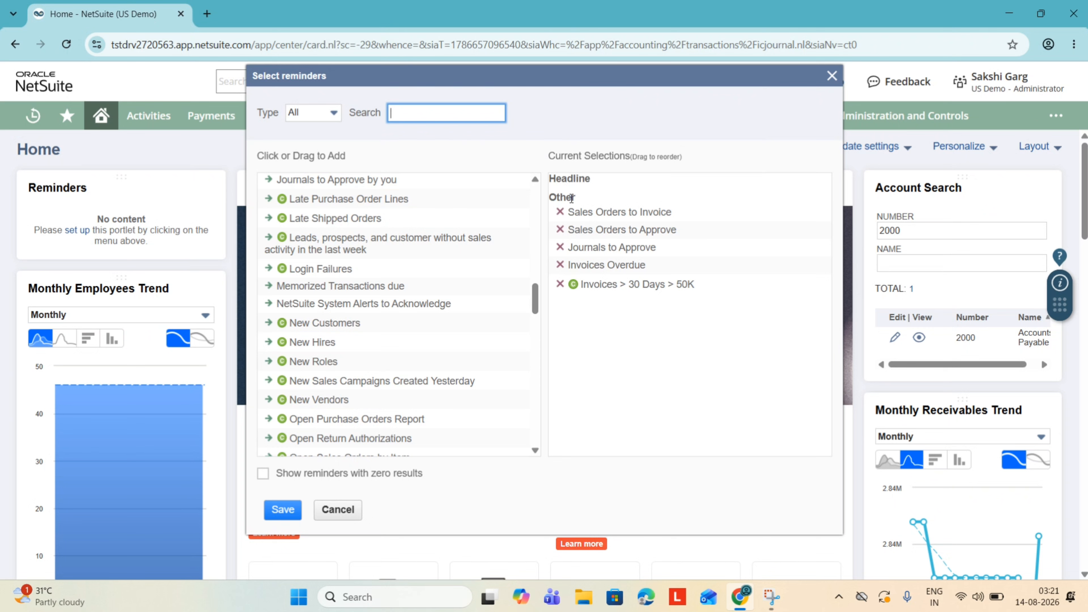
click(595, 231)
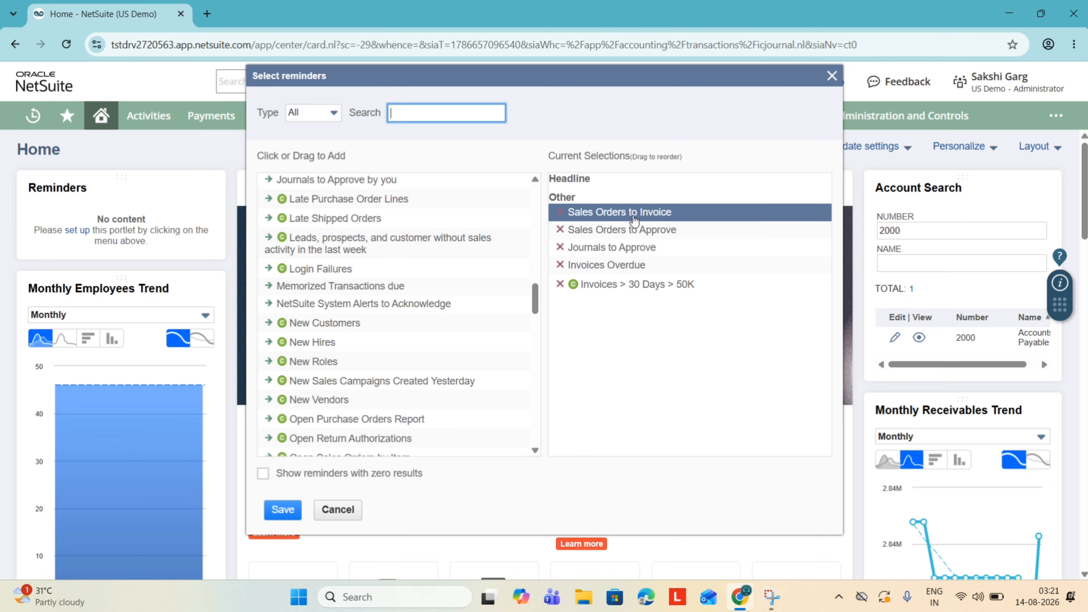
drag(634, 221, 635, 199)
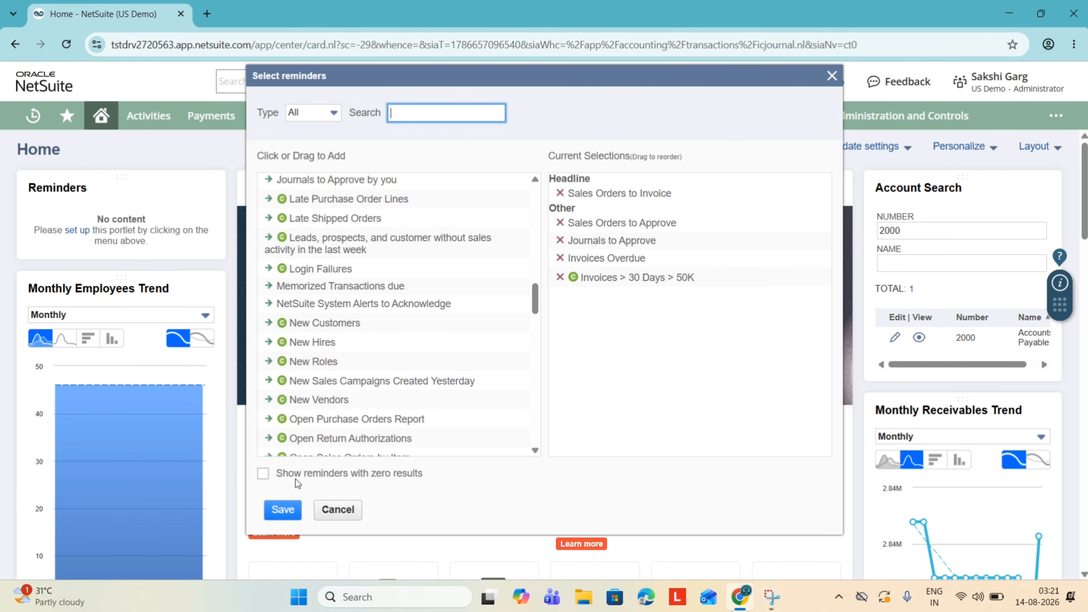
click(281, 511)
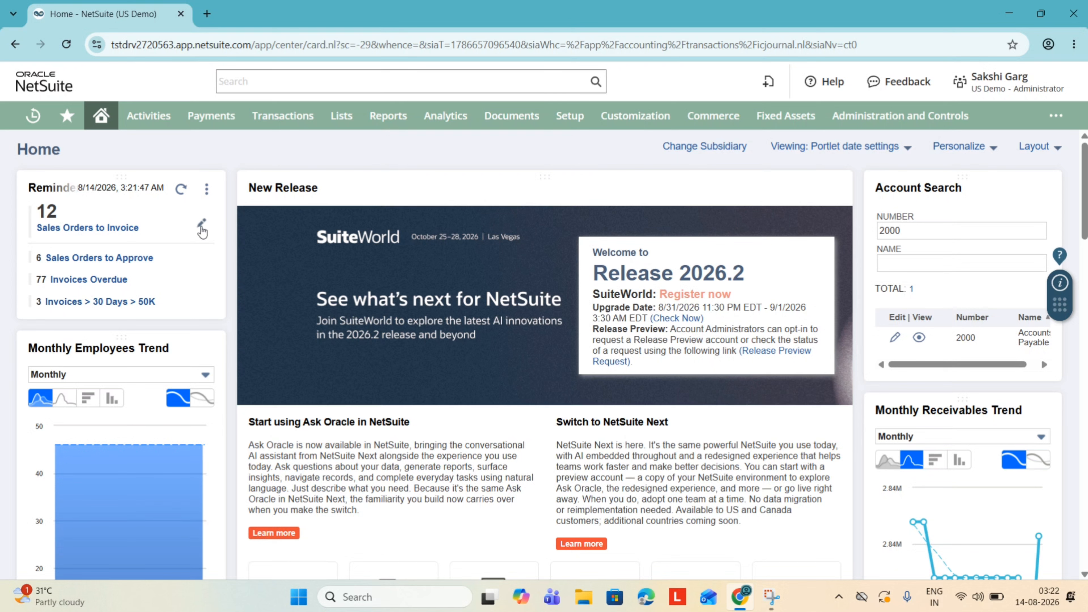
Step: Add a highlighting rule to the Sales Orders to Invoice reminder using red when greater than or equal to 5, and save it
click(201, 227)
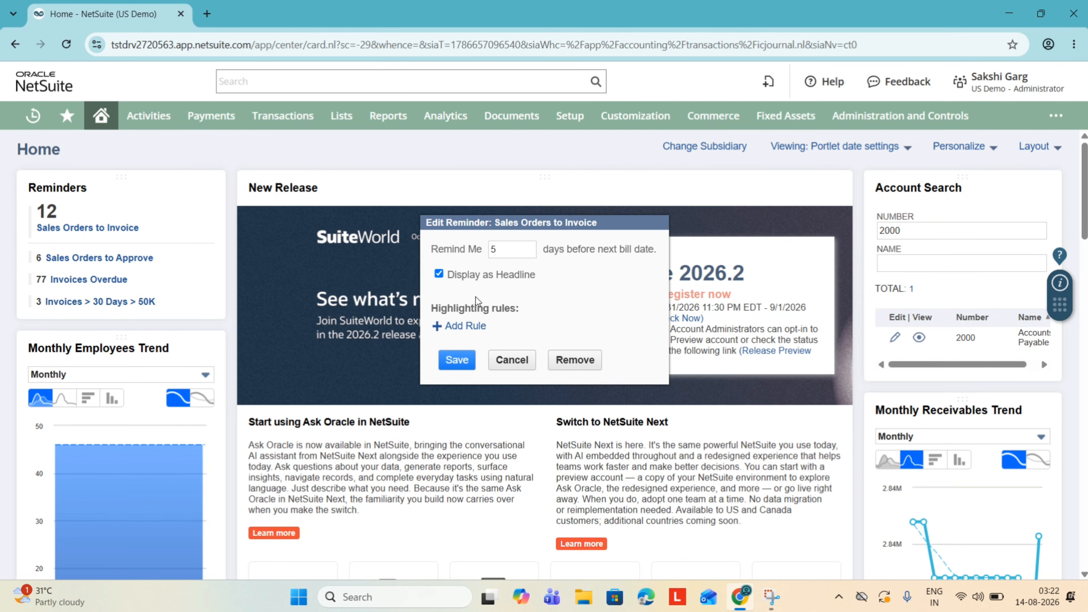
click(446, 326)
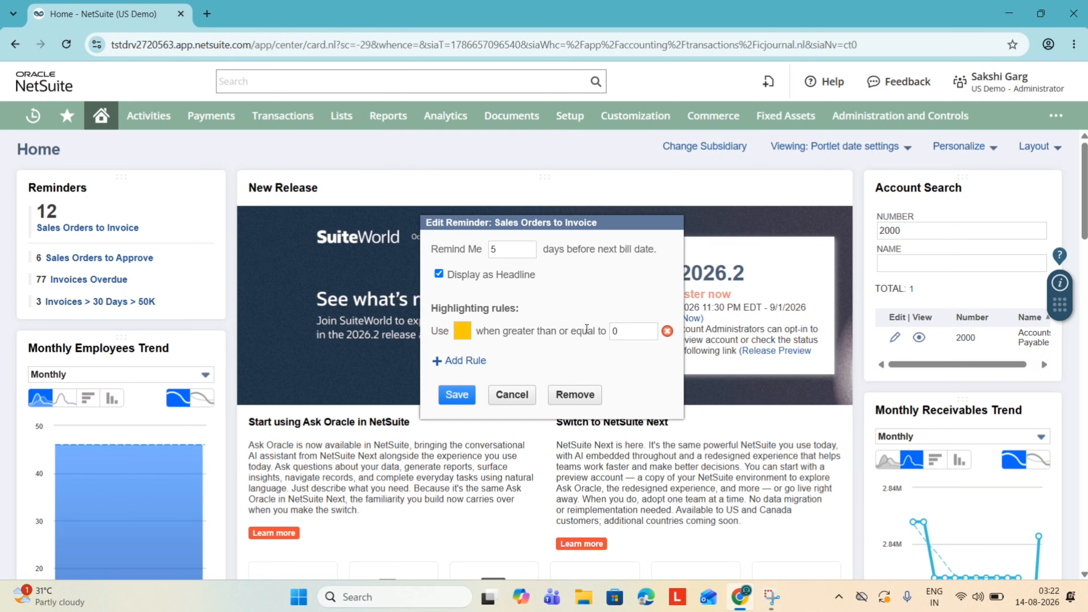
click(628, 330)
key(BackSpace)
text(5)
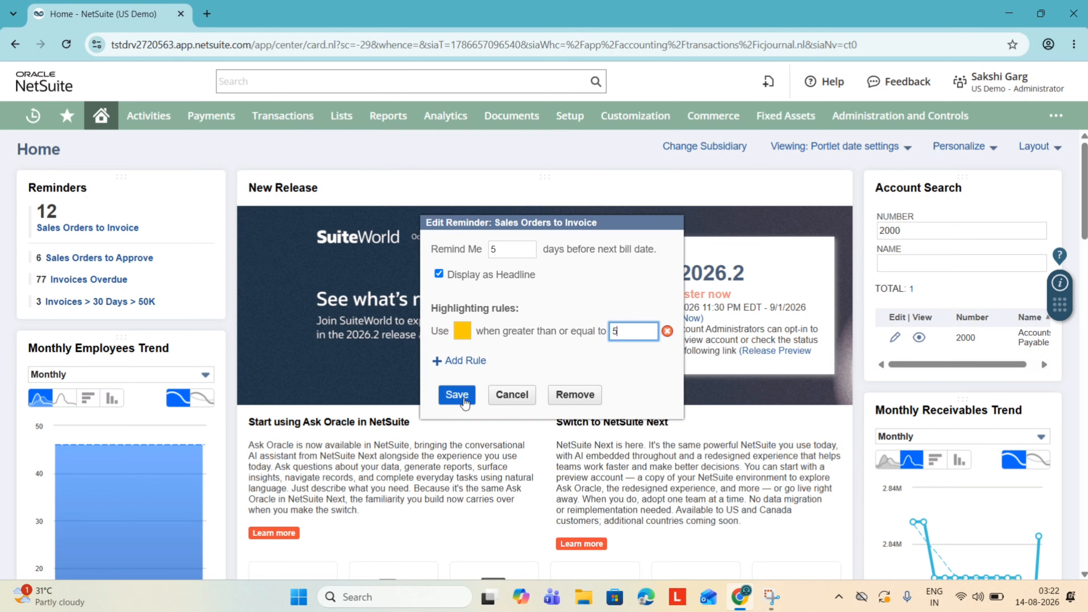
click(464, 332)
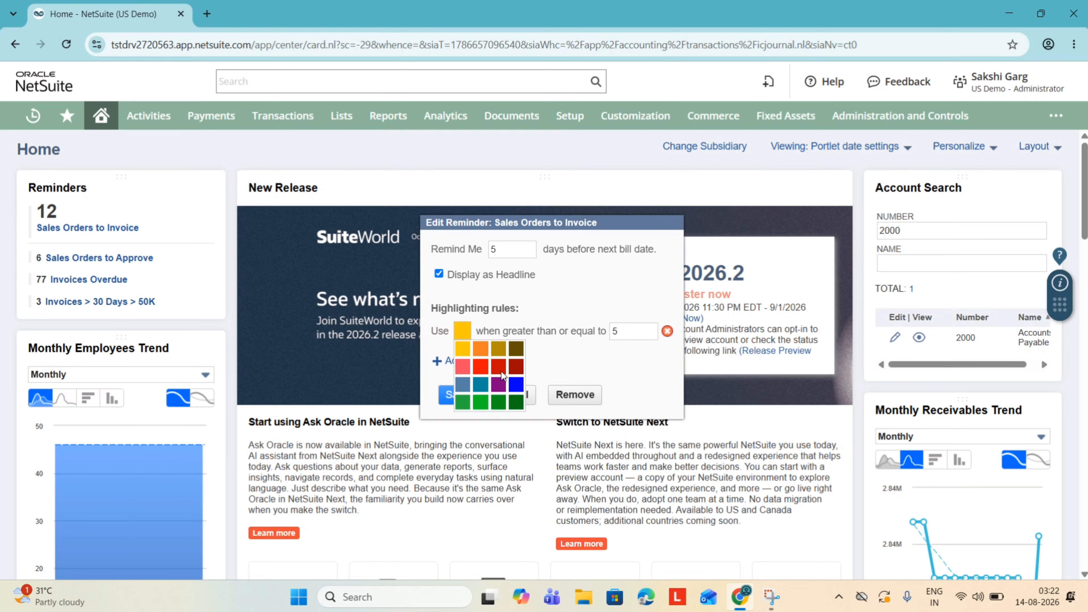
click(478, 365)
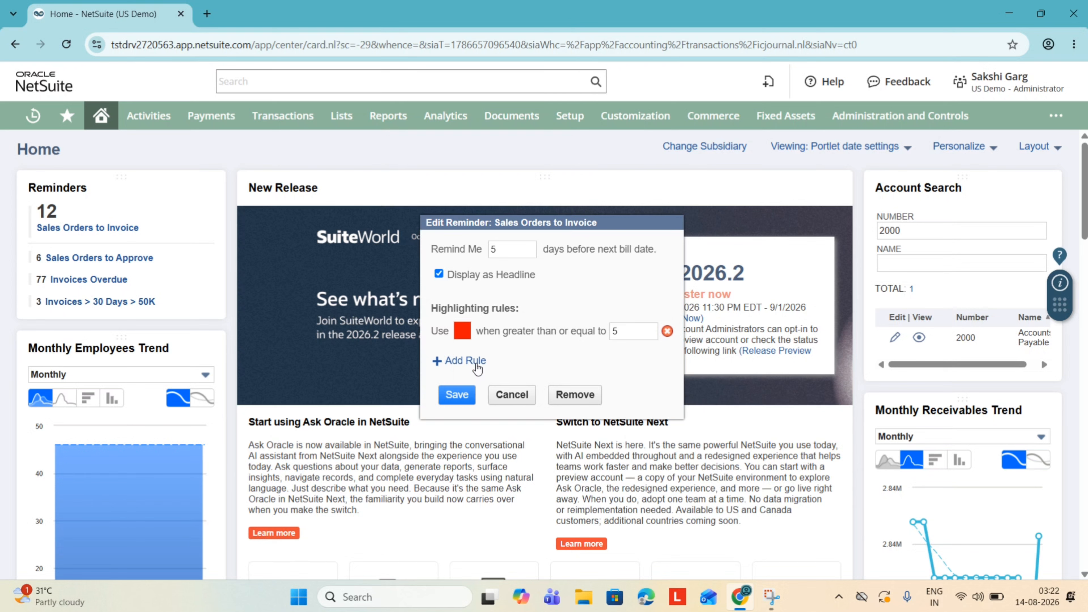
click(457, 393)
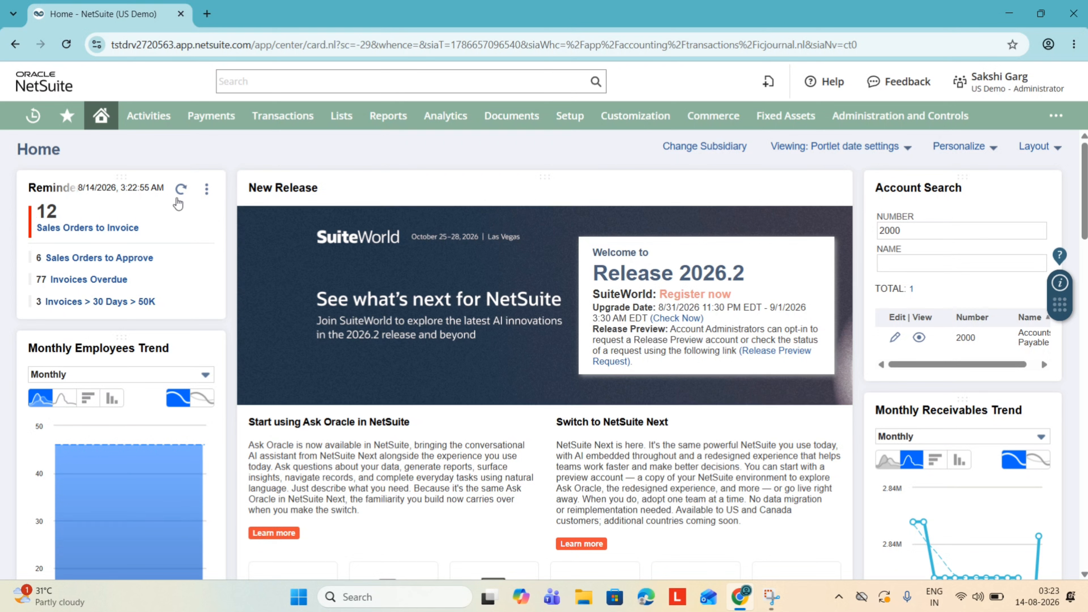
Step: Set the threshold of the Sales Orders to Invoice reminder's red highlighting rule to 13 and save it
click(203, 224)
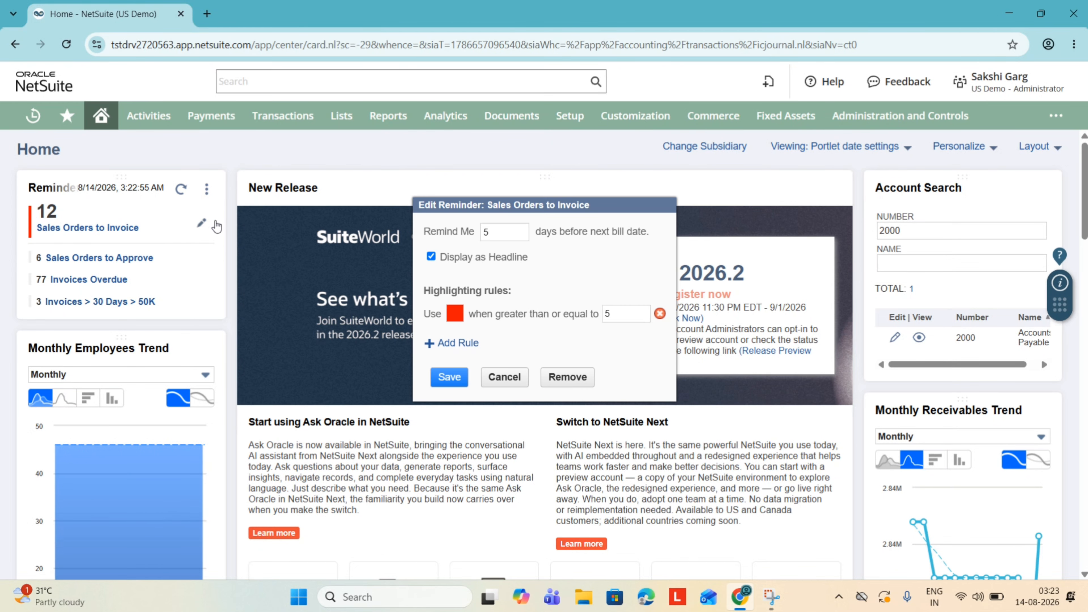
click(626, 316)
key(BackSpace)
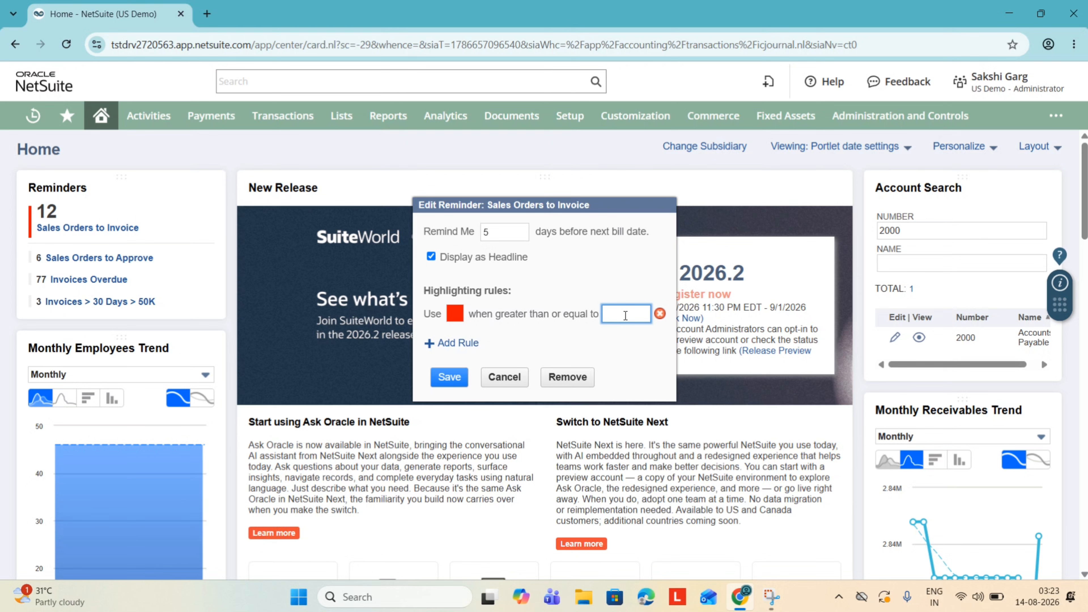
text(13)
click(449, 377)
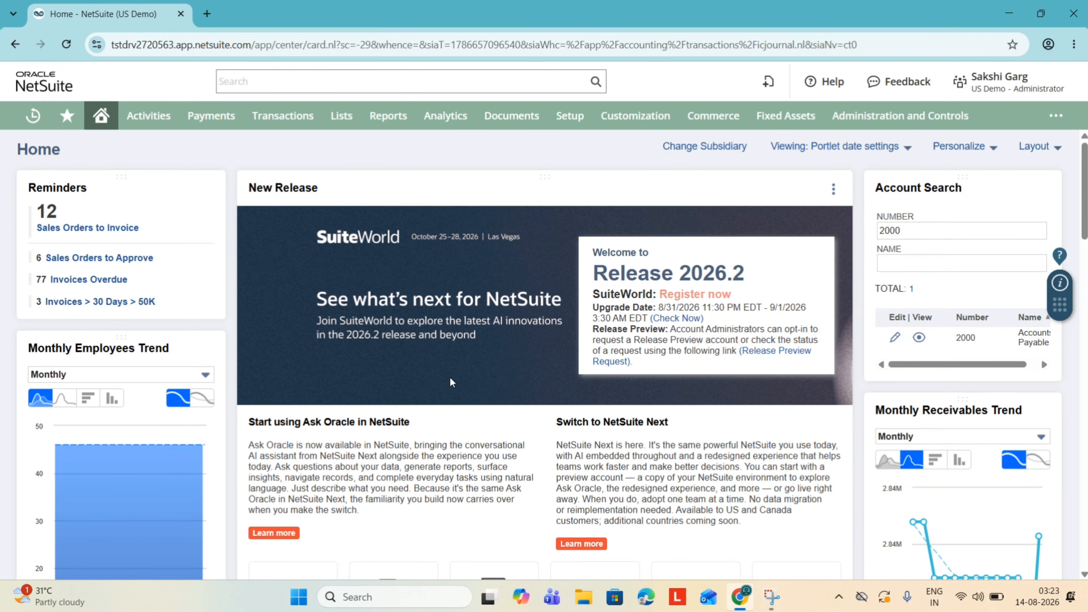
click(33, 211)
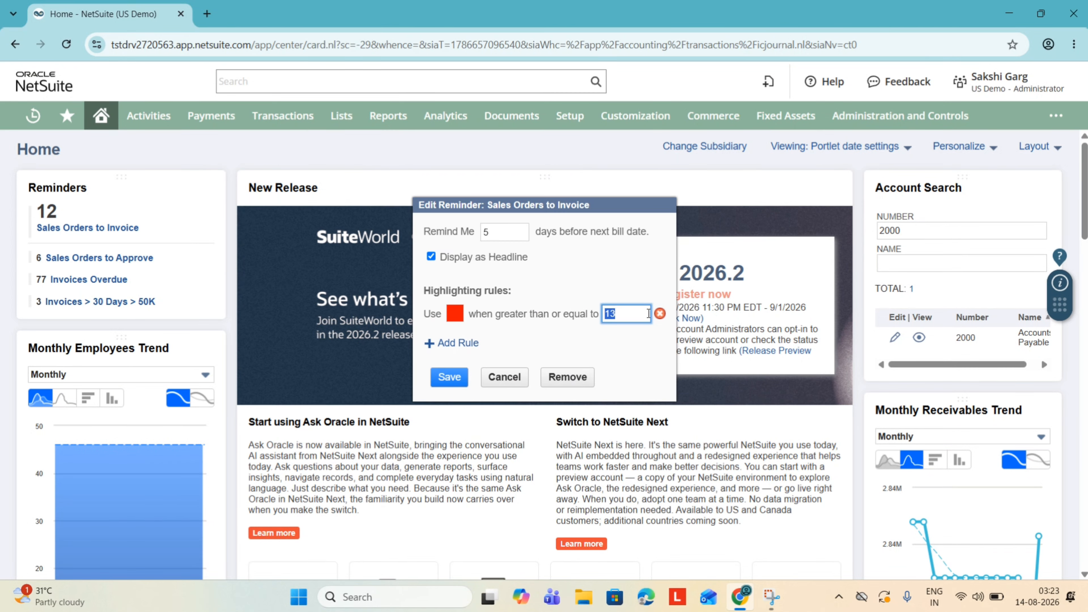
click(510, 377)
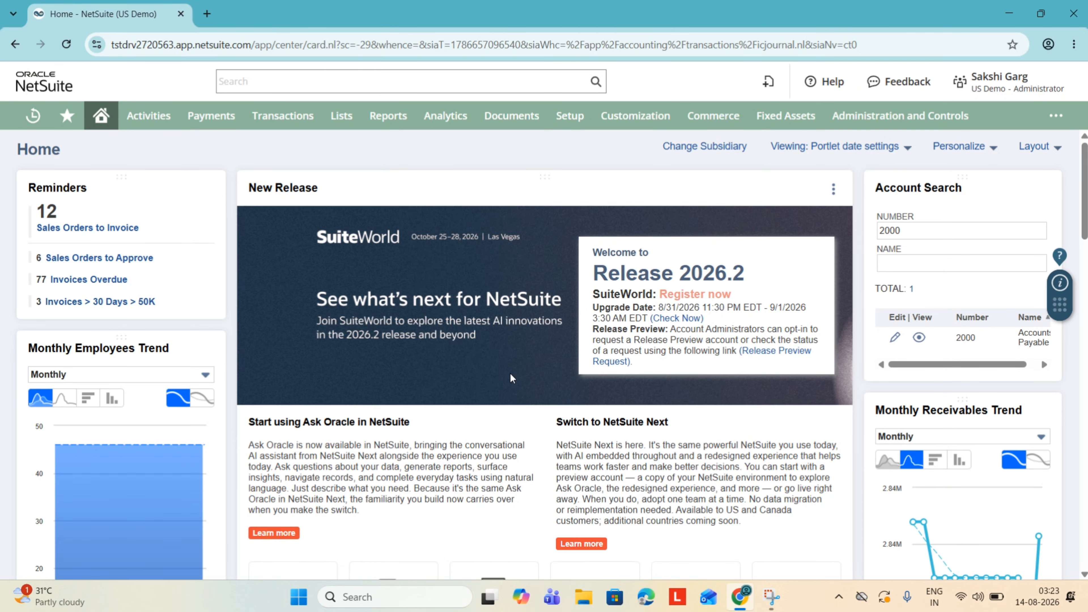